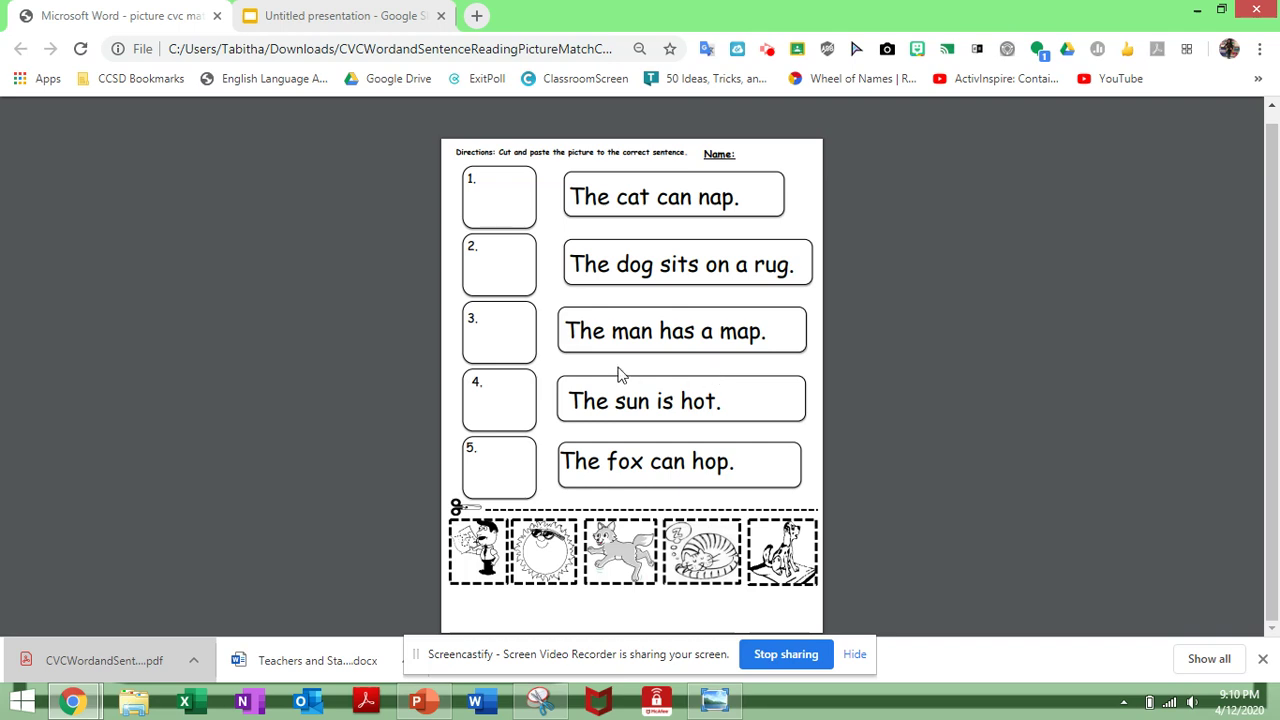
Search the computer's installed programs for "snipping"
mouse_move(518, 709)
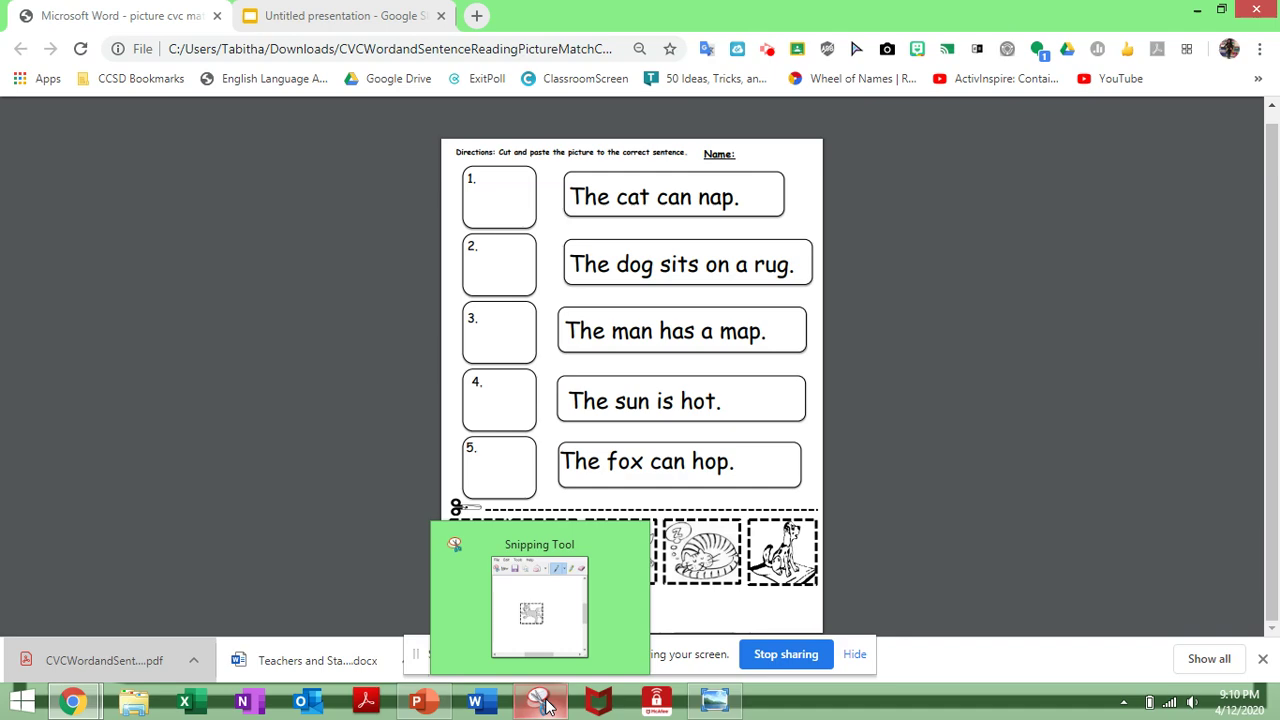
click(22, 702)
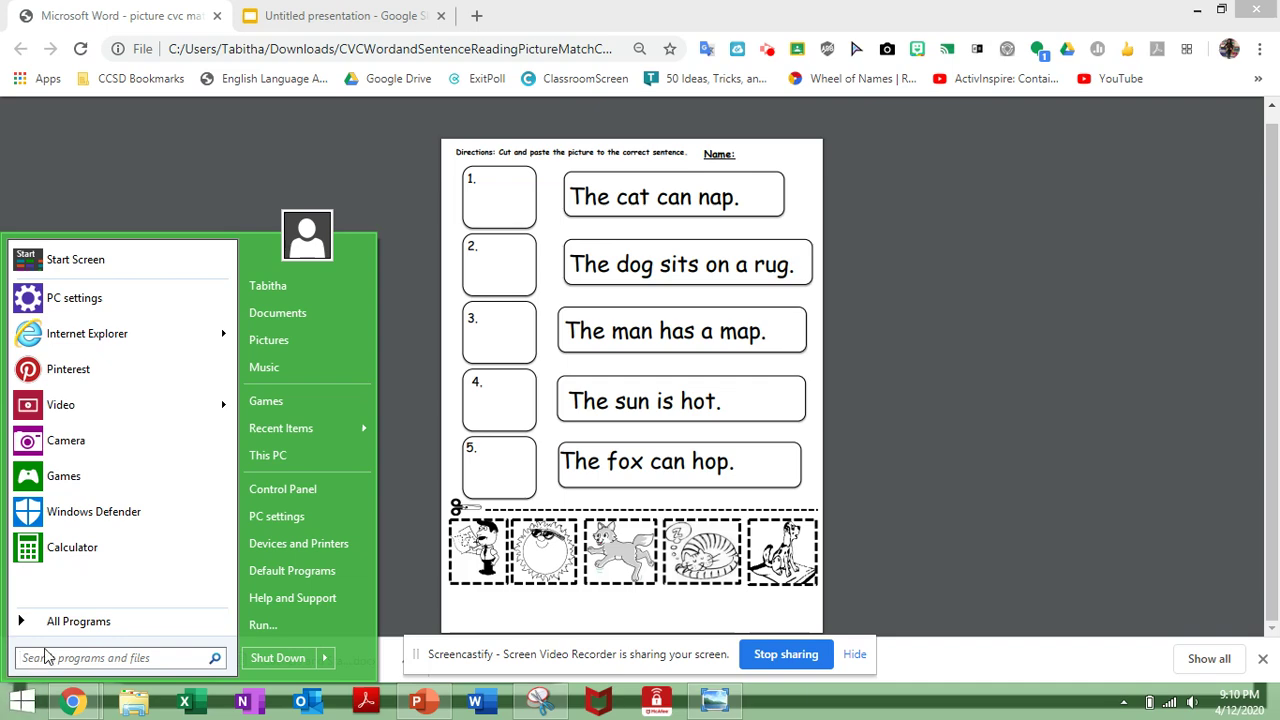
text(snipping)
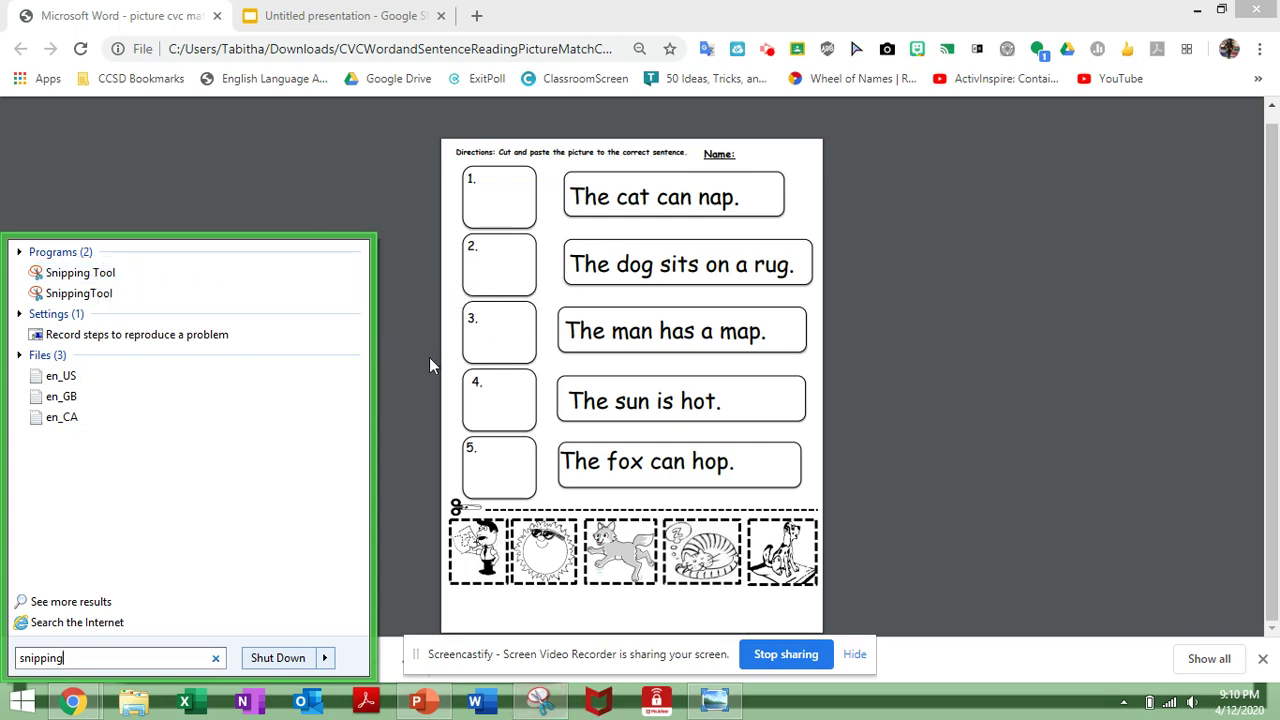
click(416, 324)
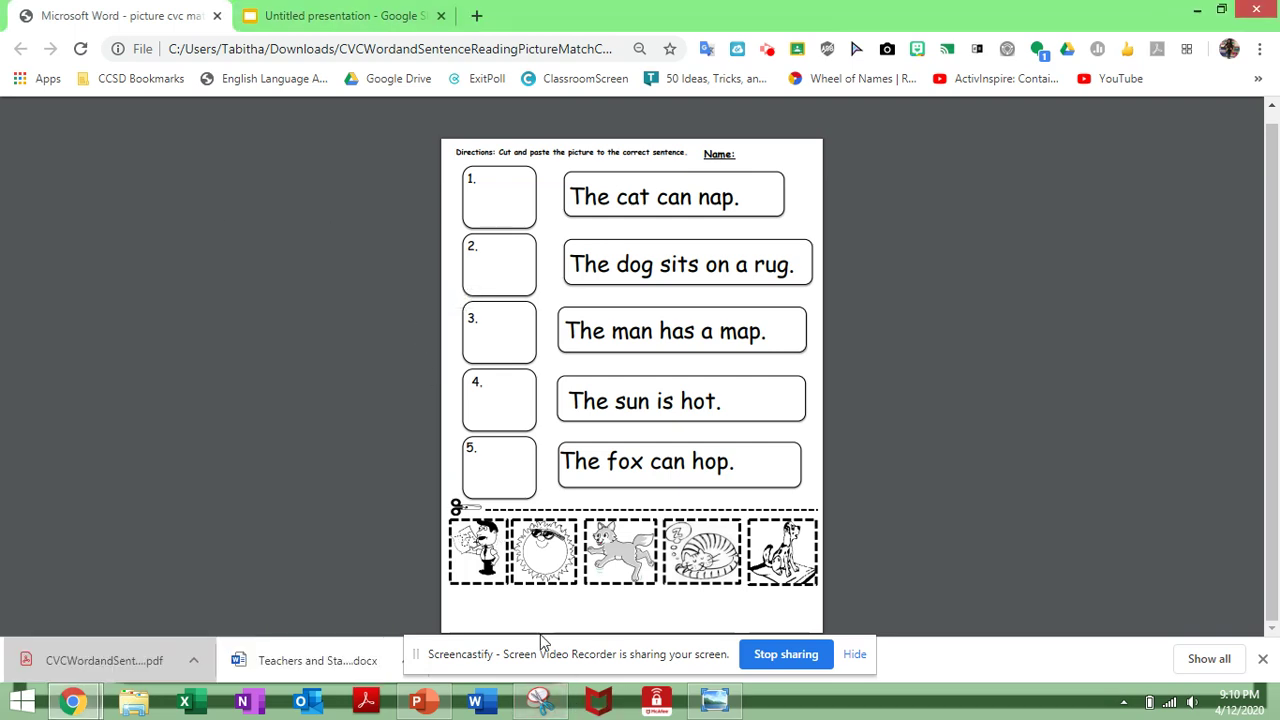
Hide the screen-sharing notice and capture the worksheet's five numbered boxes and sentences with the Snipping Tool, excluding the directions and picture strip
click(856, 654)
click(545, 709)
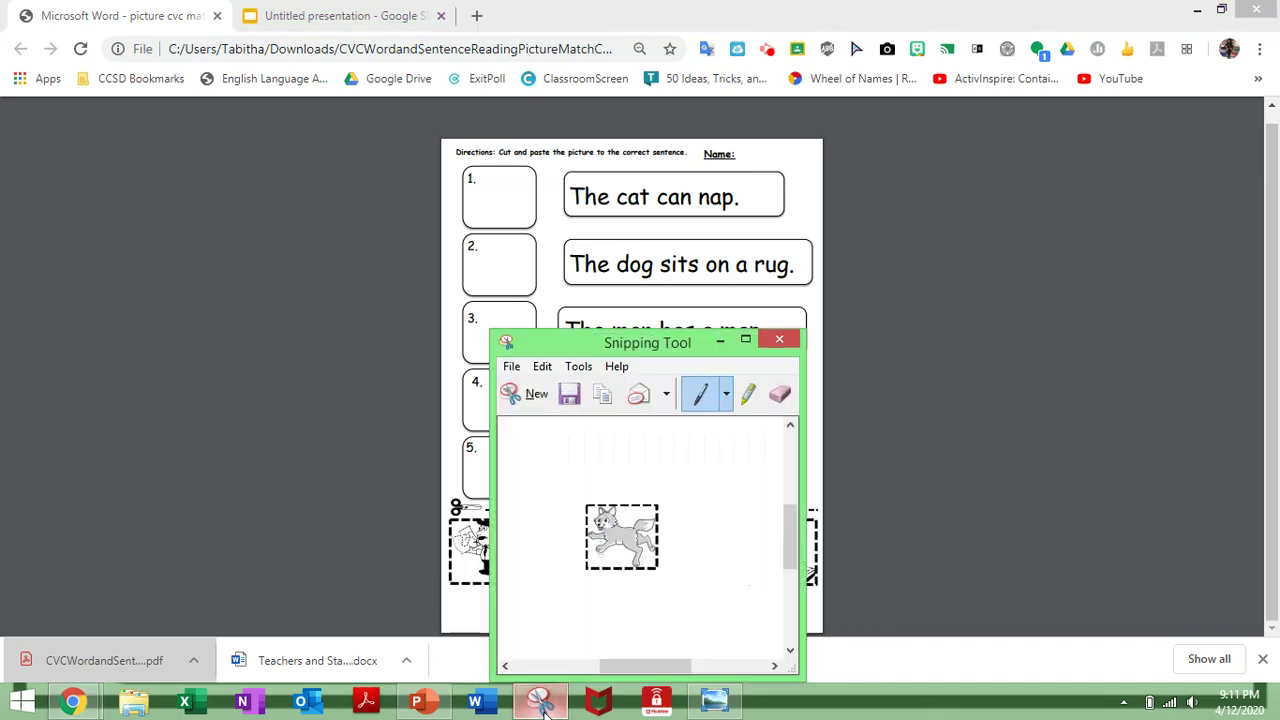
click(528, 394)
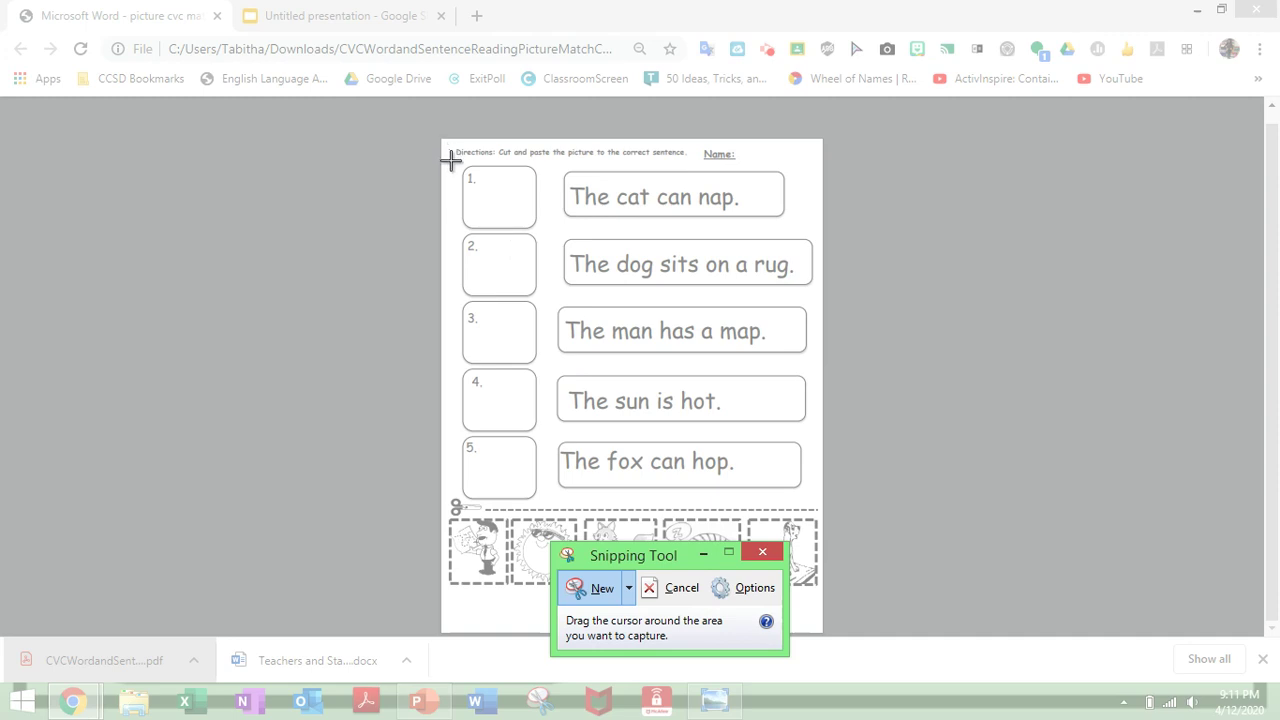
drag(448, 160, 811, 507)
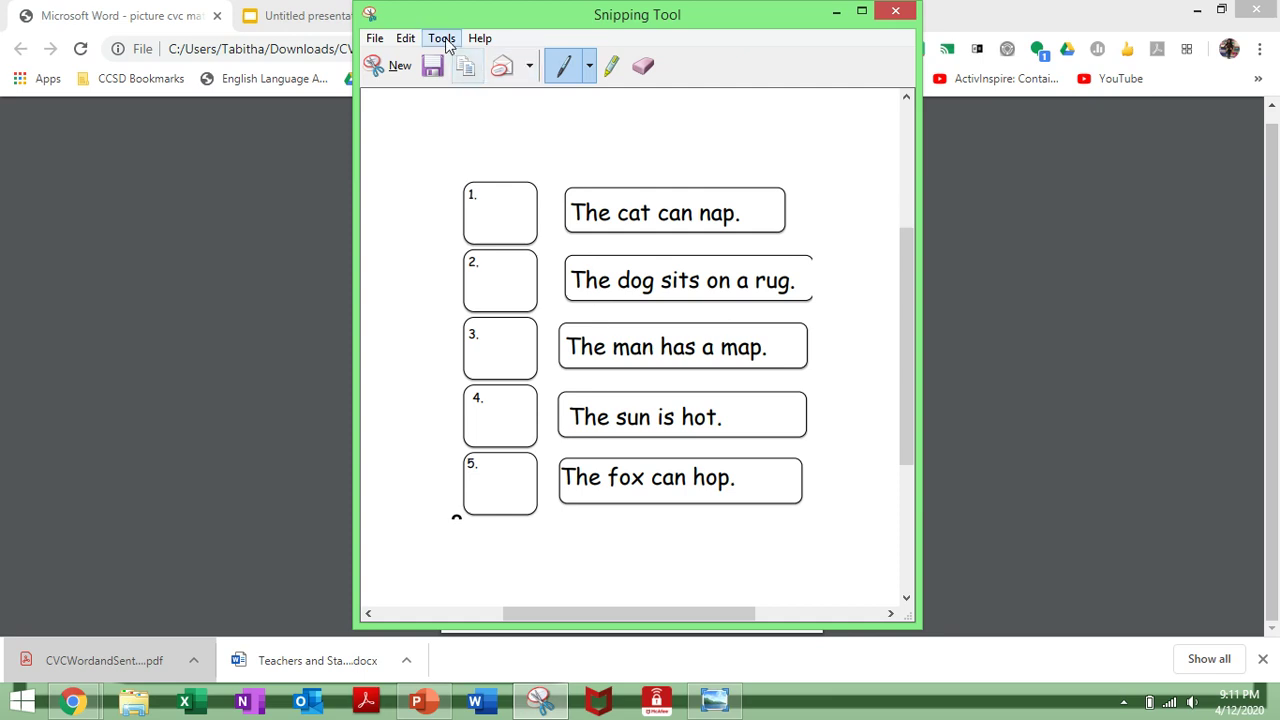
Save the worksheet snip as a PNG named "read and match worksheet" in Pictures and minimize the Snipping Tool
click(432, 65)
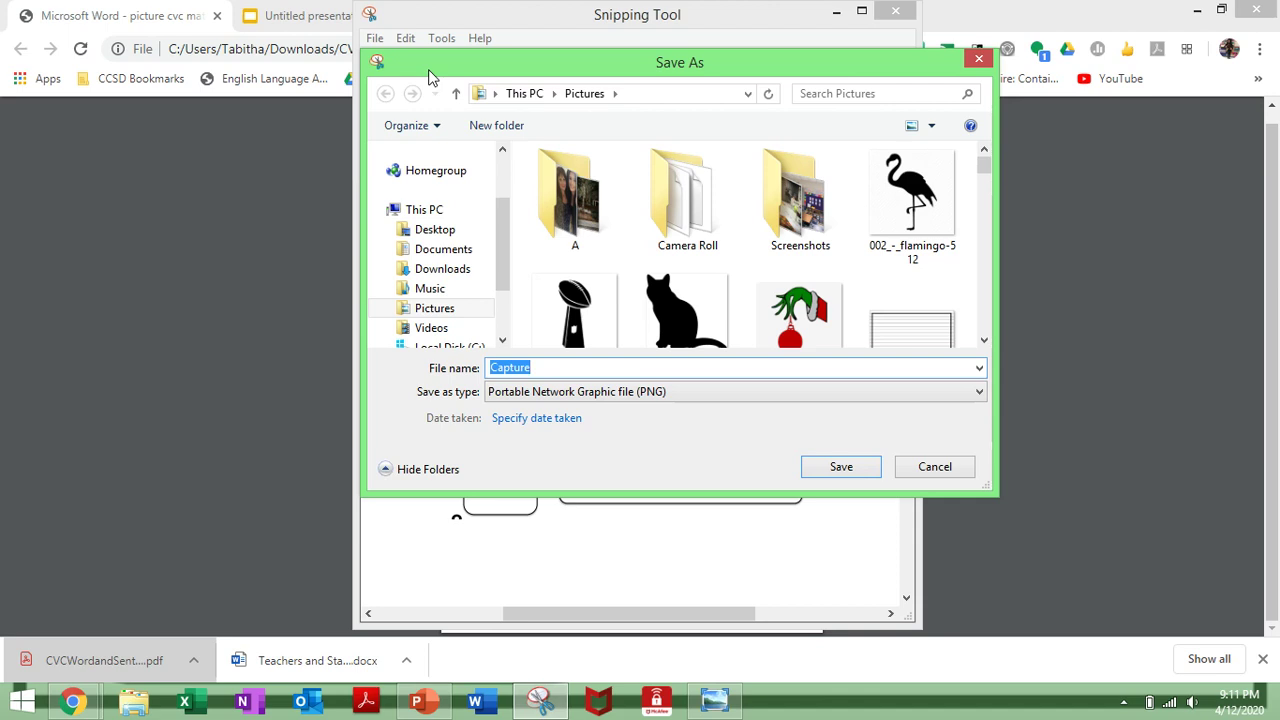
text(read and match worksheet)
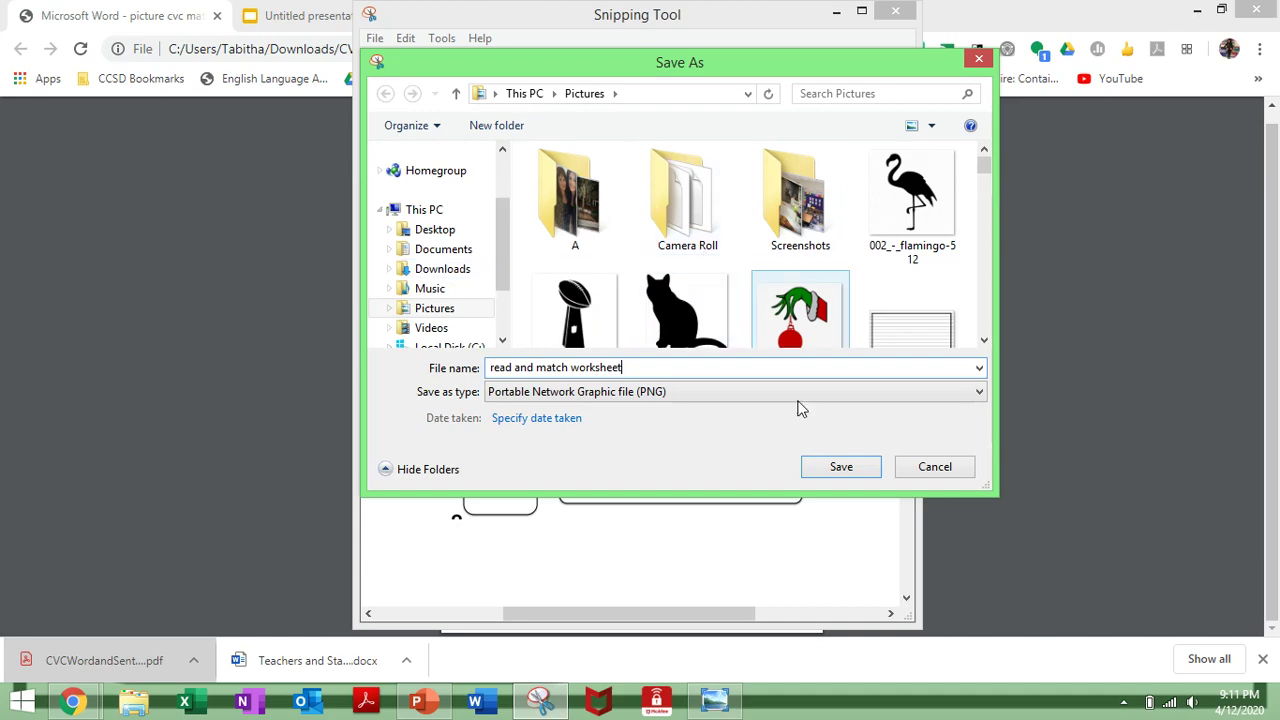
click(862, 467)
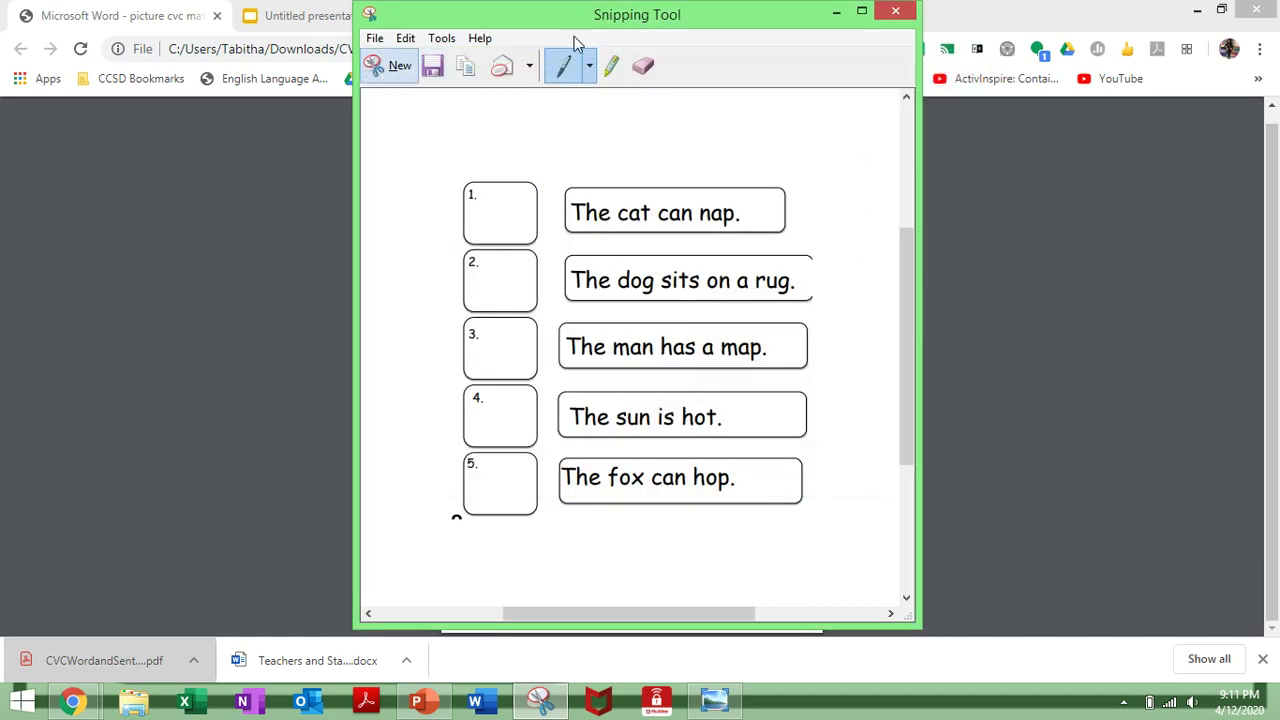
click(837, 13)
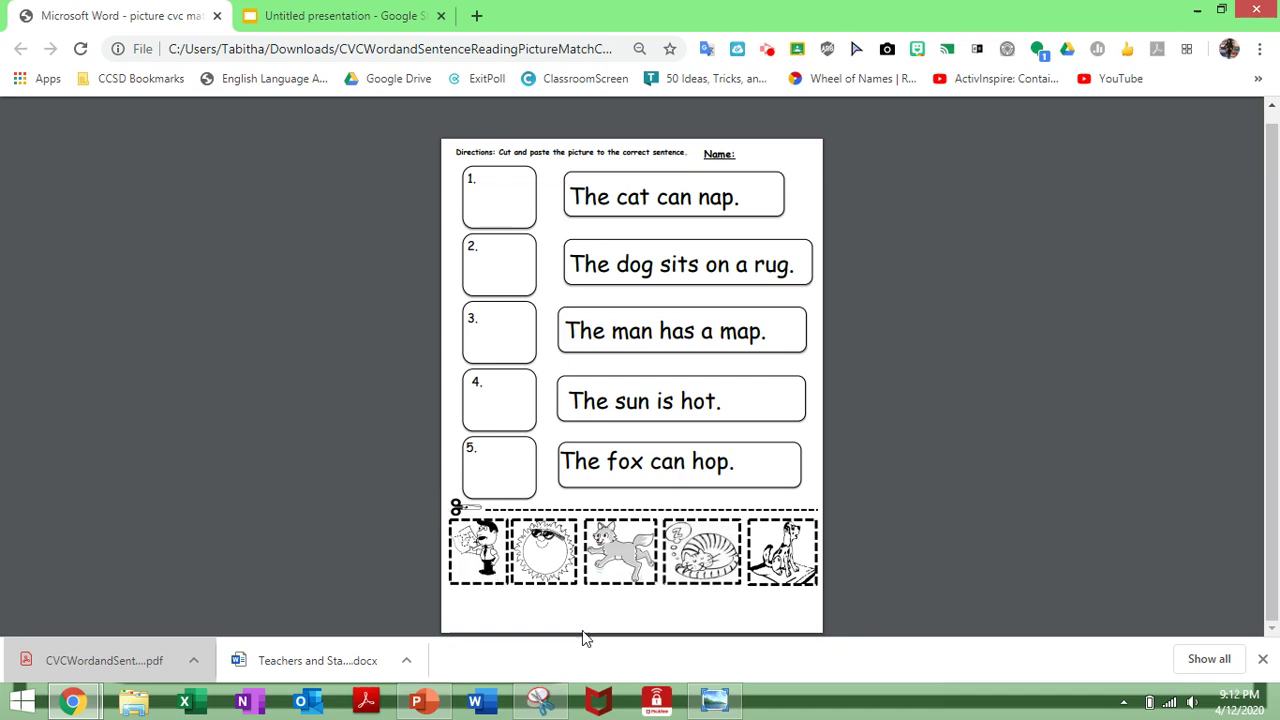
Snip the picture of the man holding a map and save it as "man with map" in Pictures
click(537, 692)
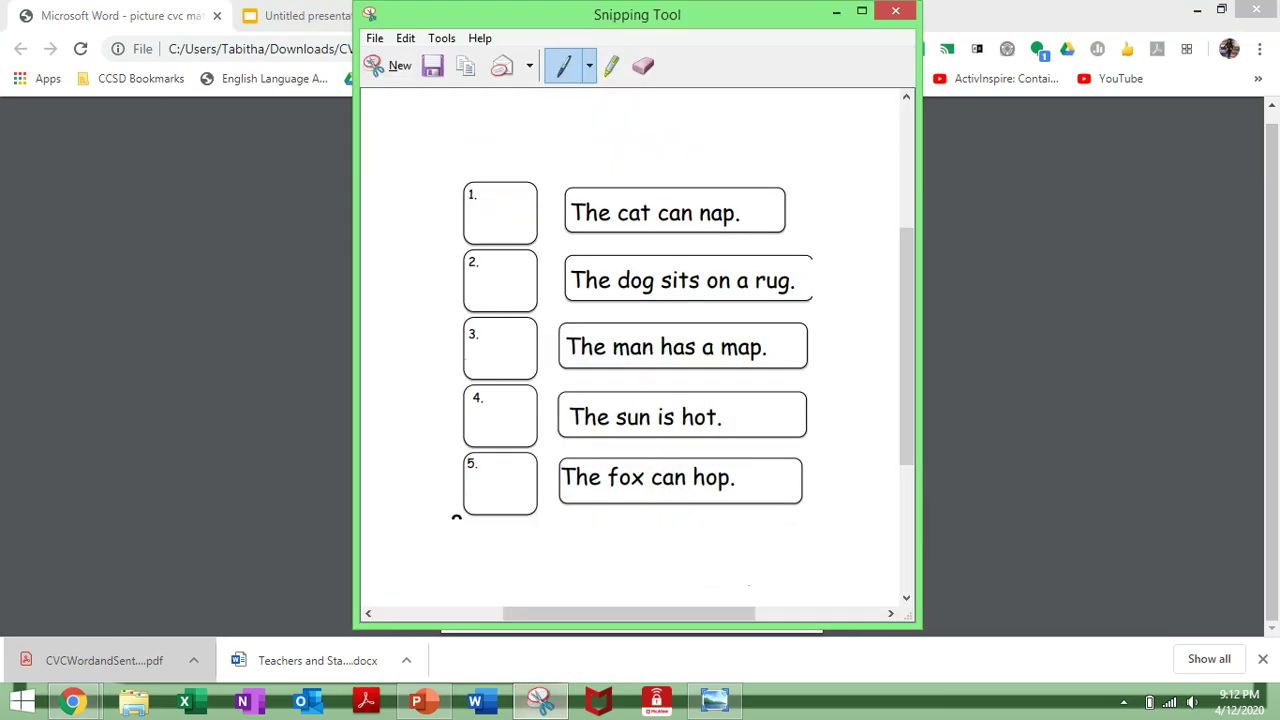
click(383, 65)
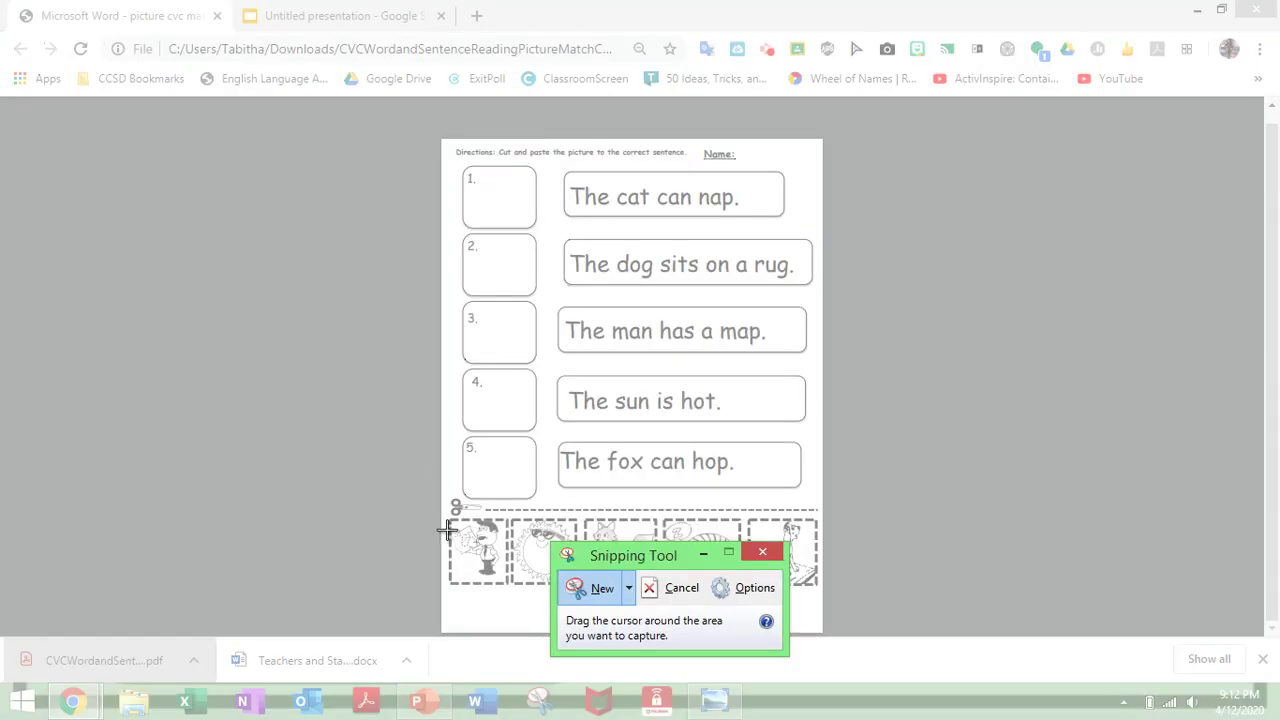
drag(449, 517, 509, 586)
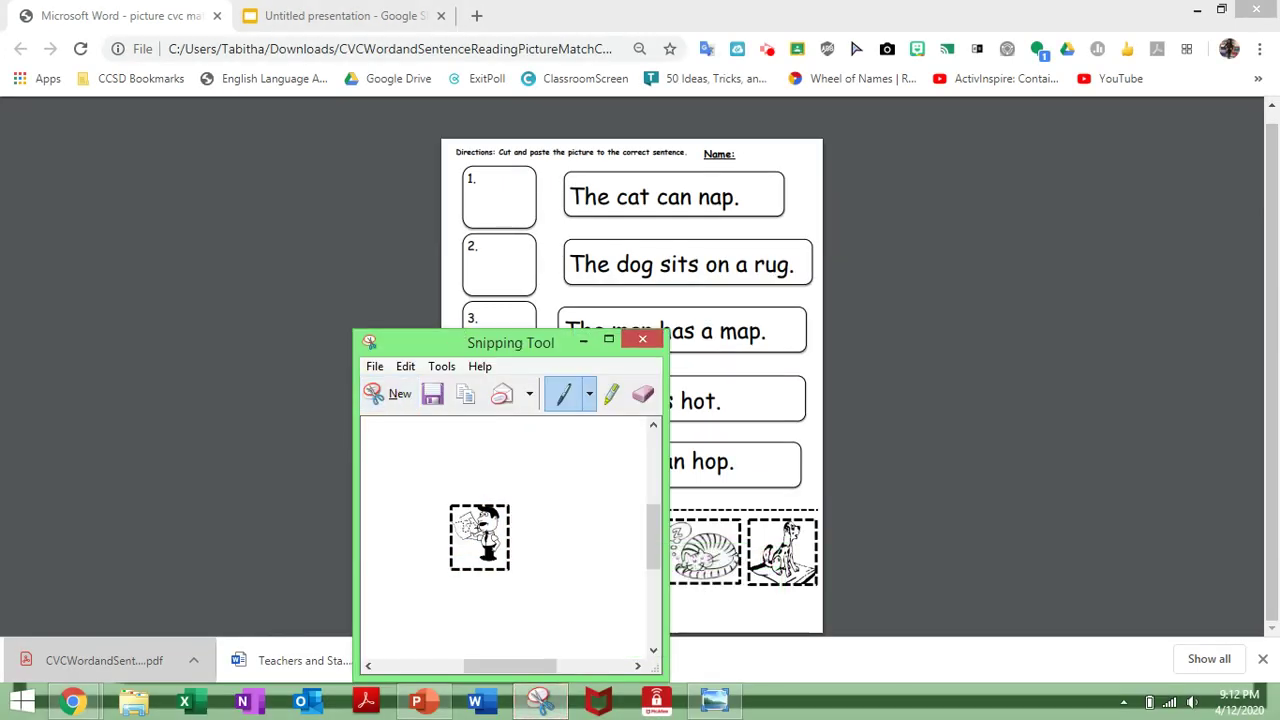
click(433, 396)
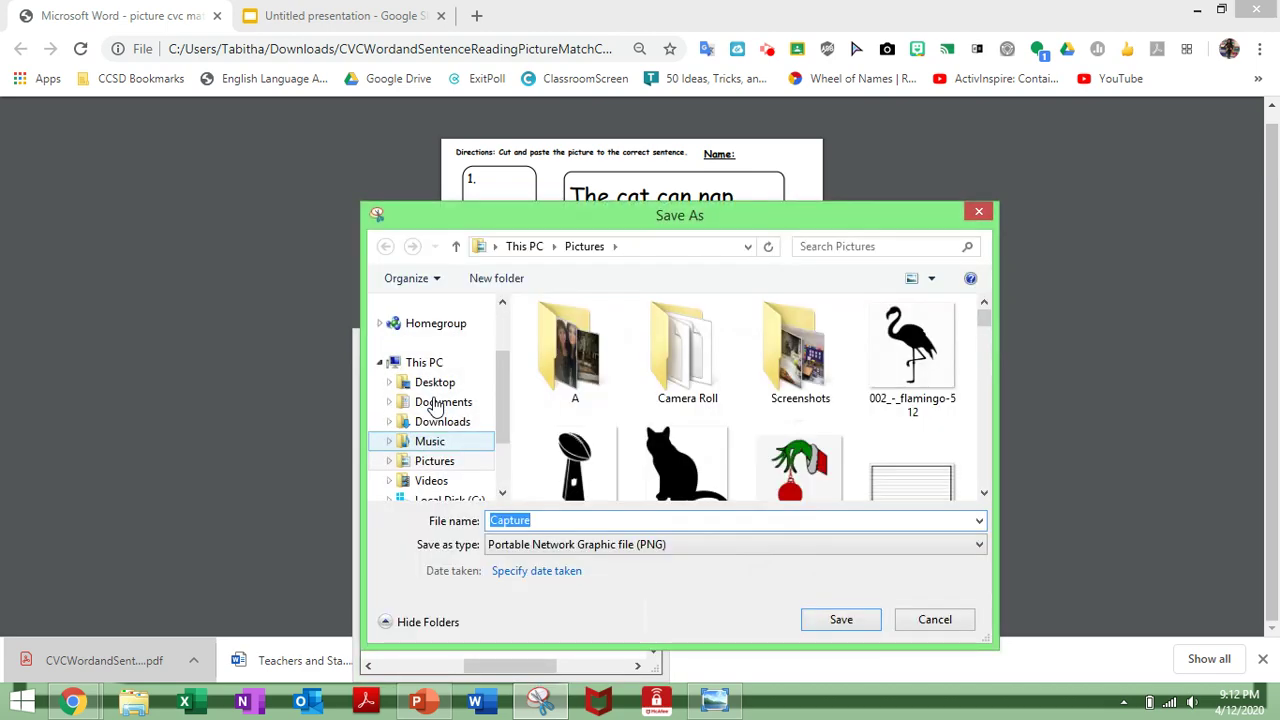
text(man with map)
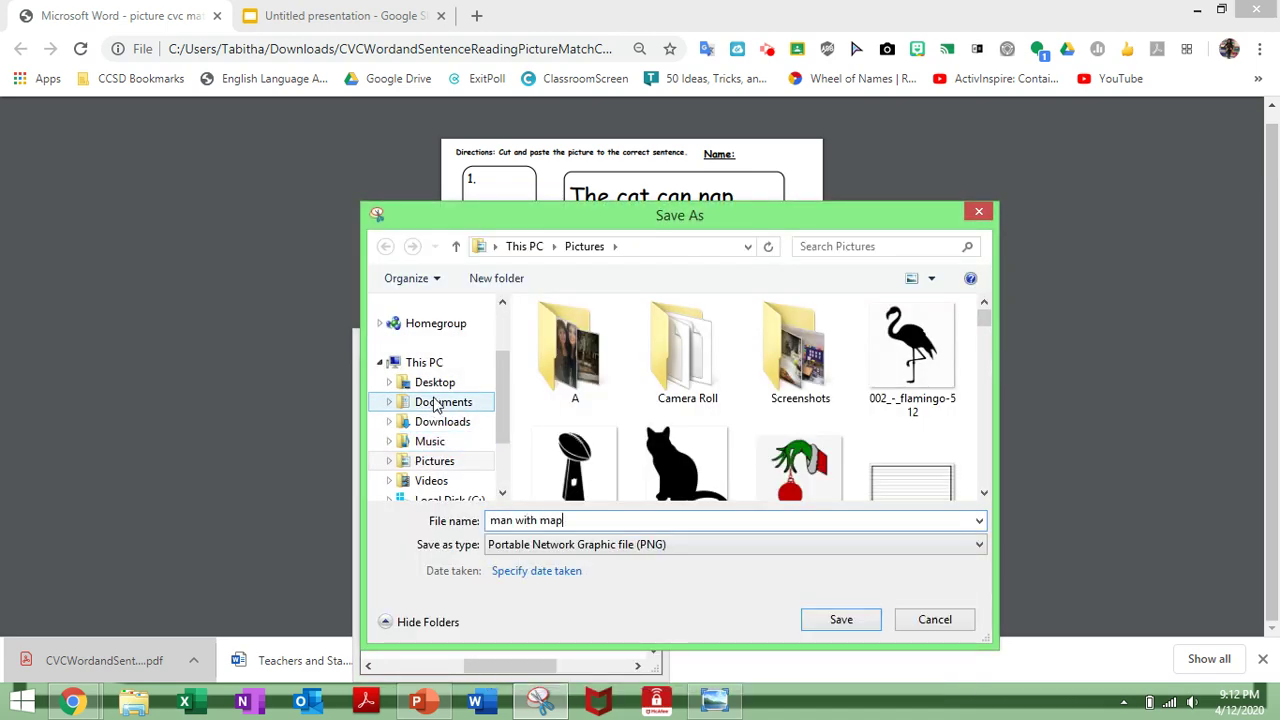
key(Return)
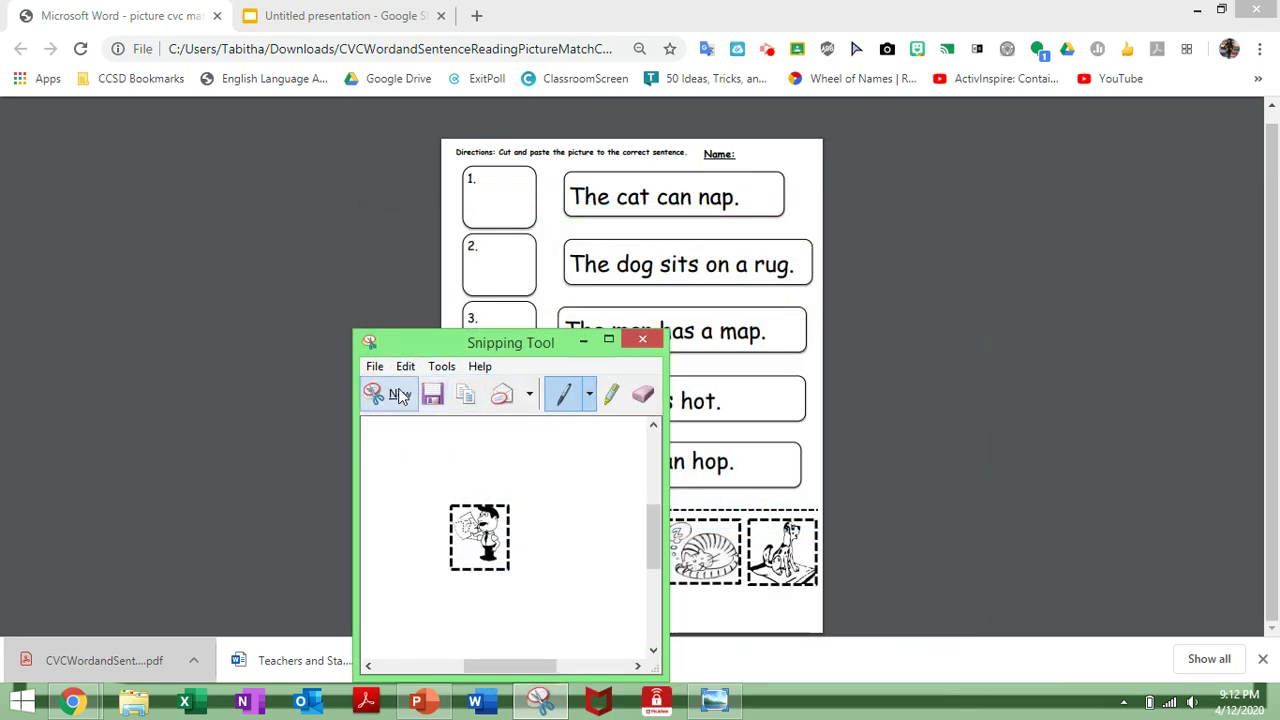
Snip the sun picture and save it as "sun" in Pictures, replacing the existing file
click(398, 390)
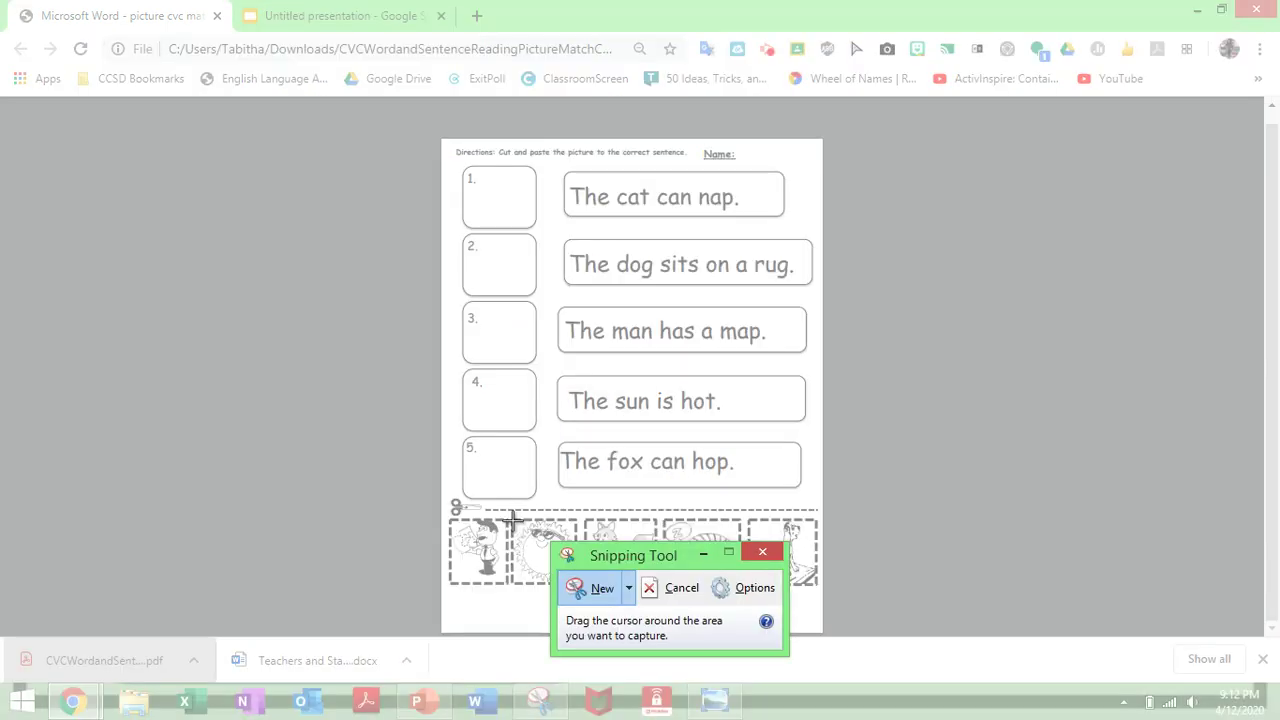
drag(510, 518, 578, 588)
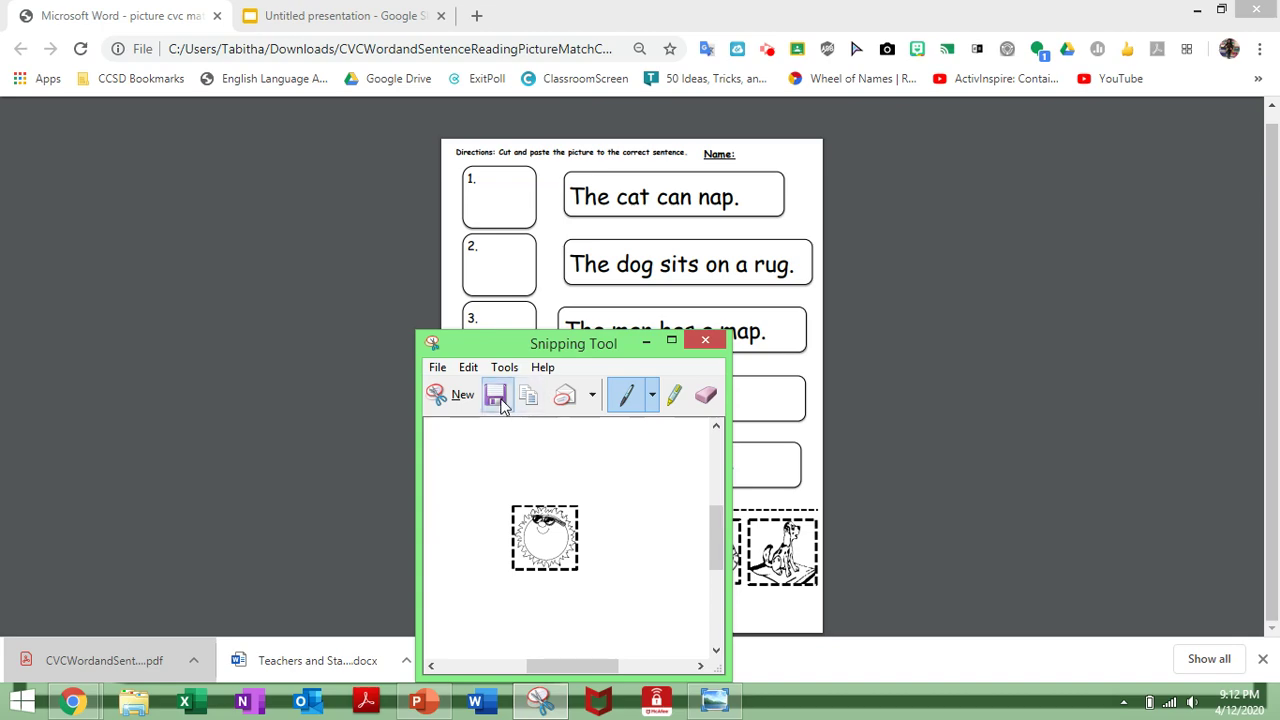
click(497, 397)
text(sun)
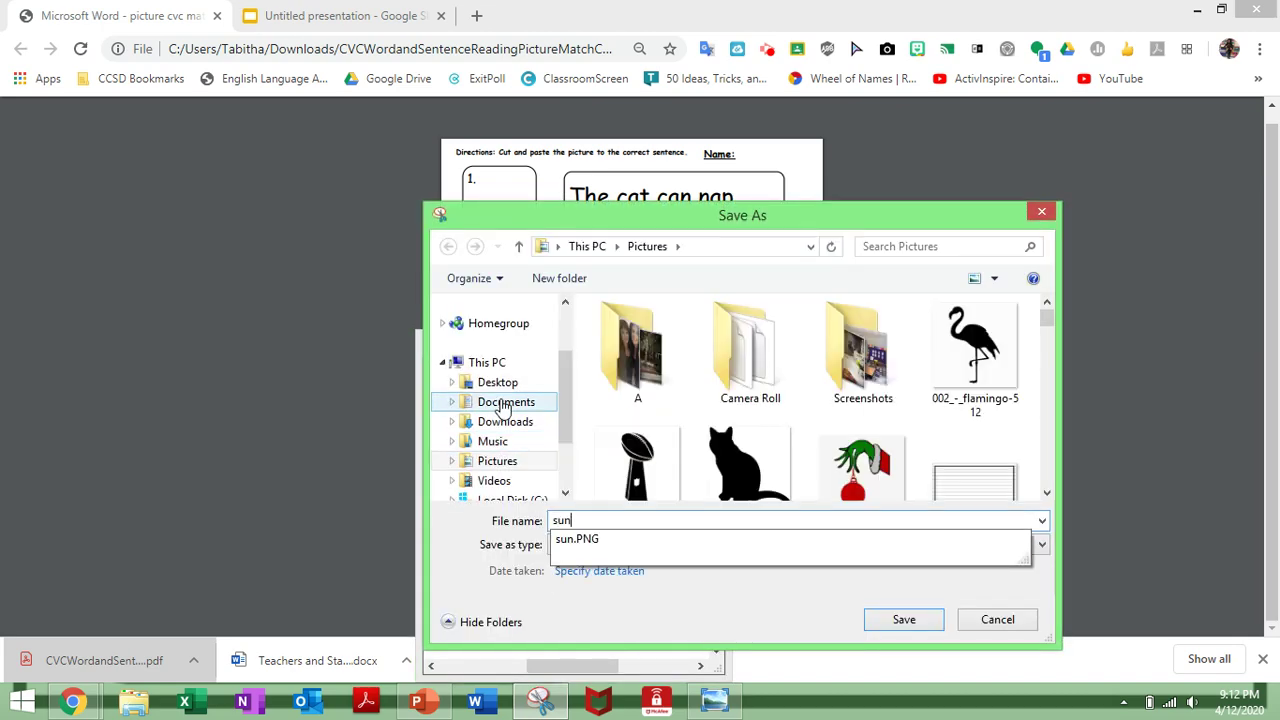
key(Return)
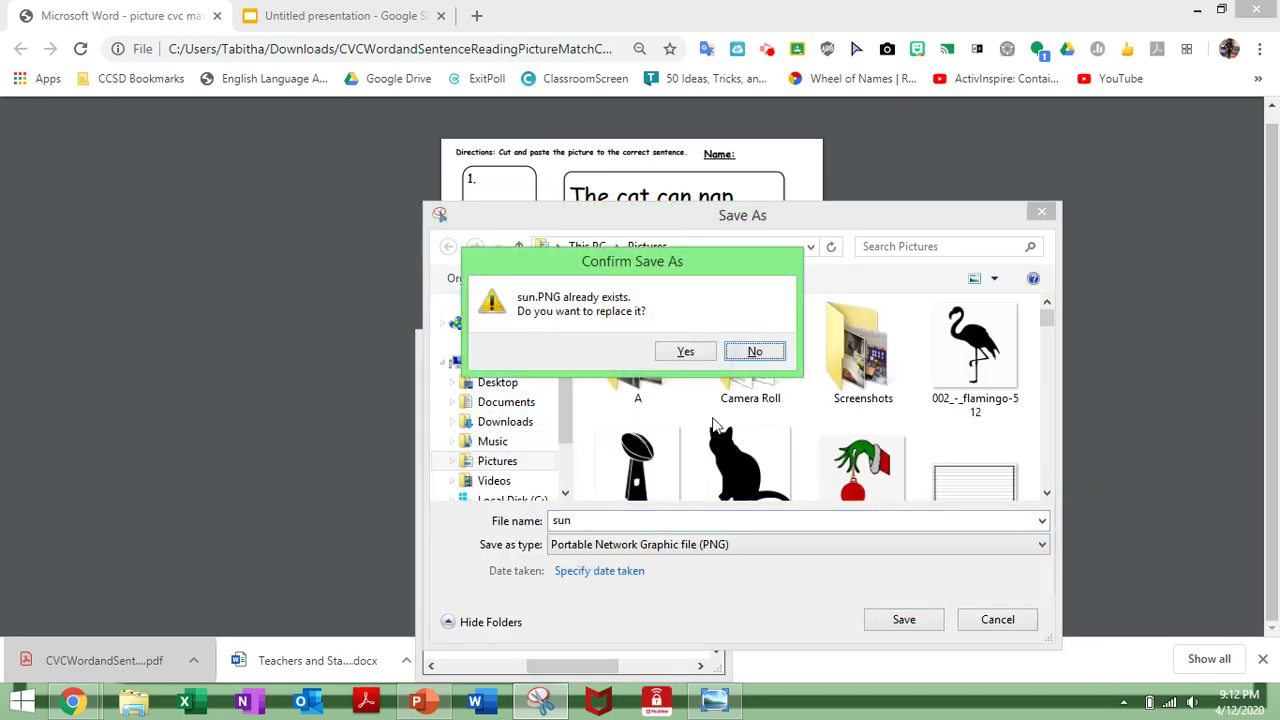
click(686, 351)
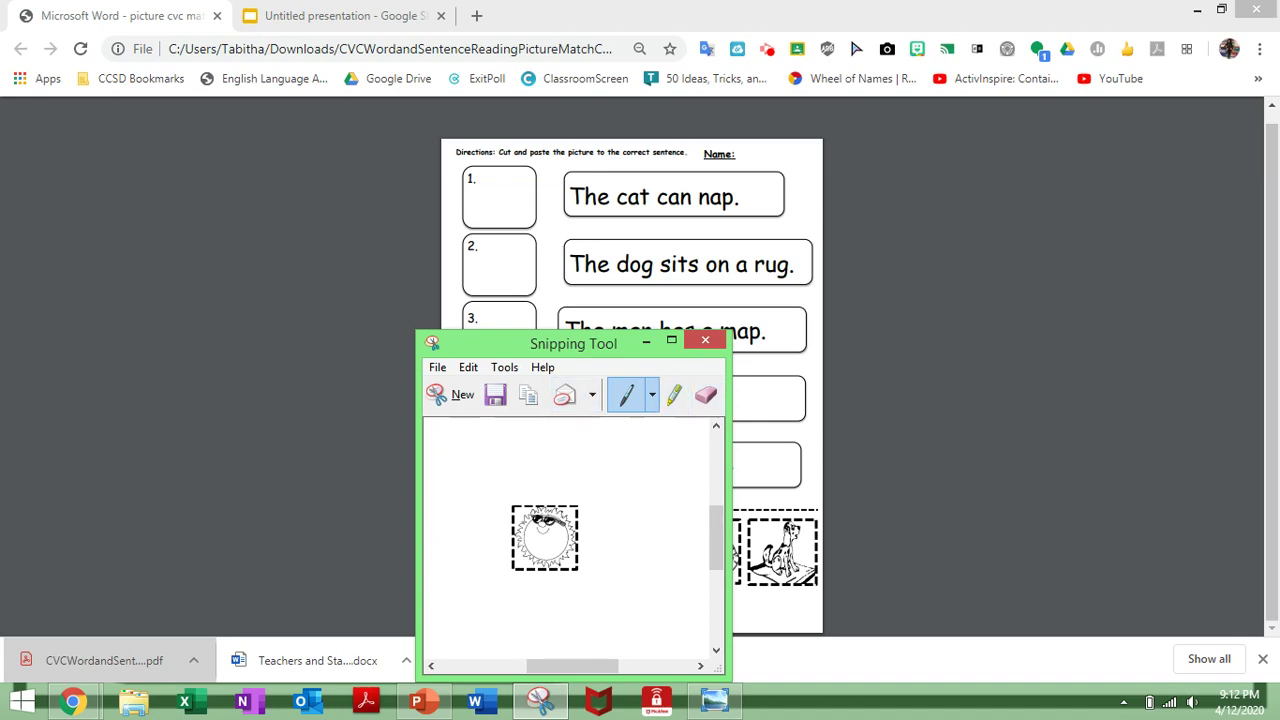
Snip the fox picture, save it as "fox" in Pictures over the existing file, and minimize the Snipping Tool
click(458, 395)
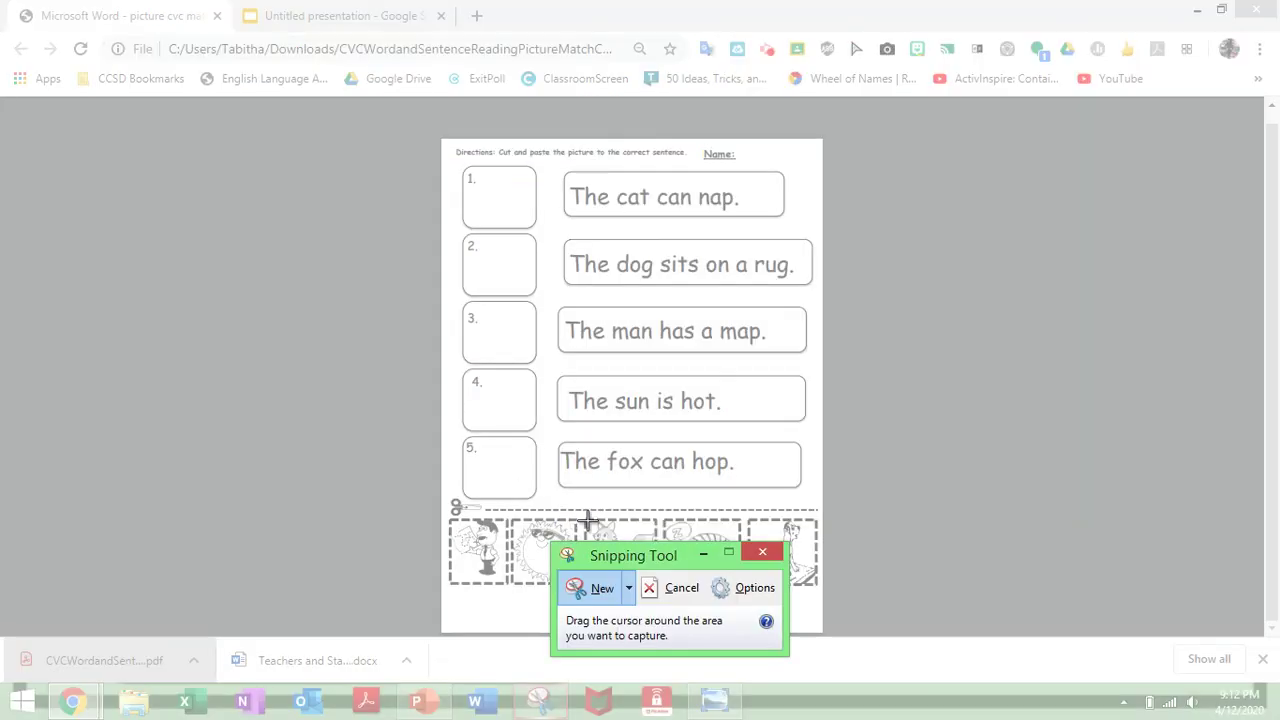
drag(589, 519, 659, 587)
click(570, 395)
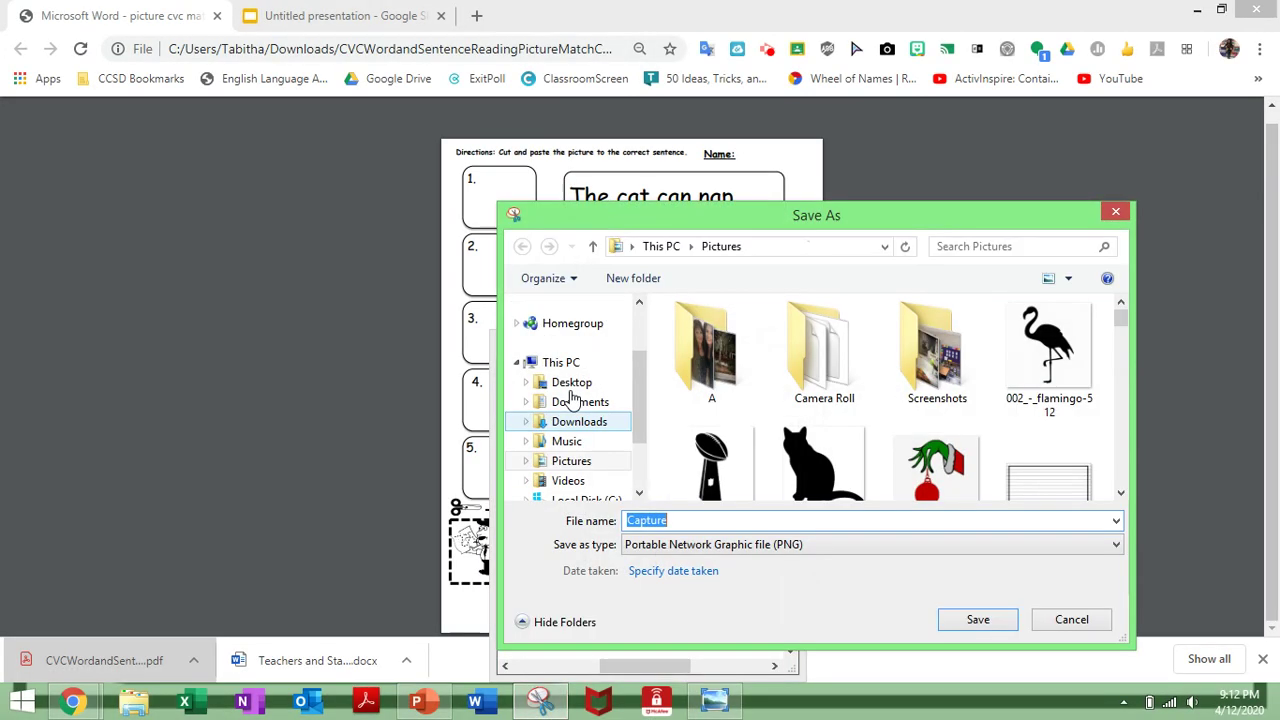
text(fox)
key(Return)
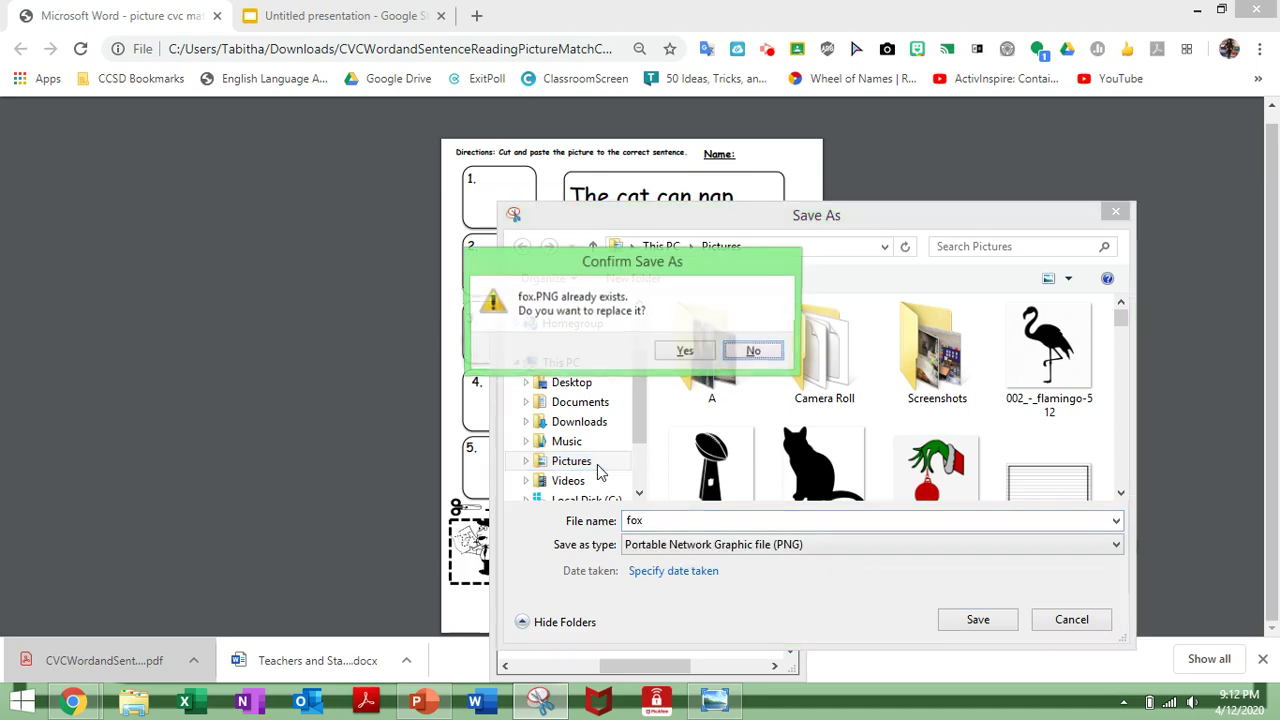
click(685, 354)
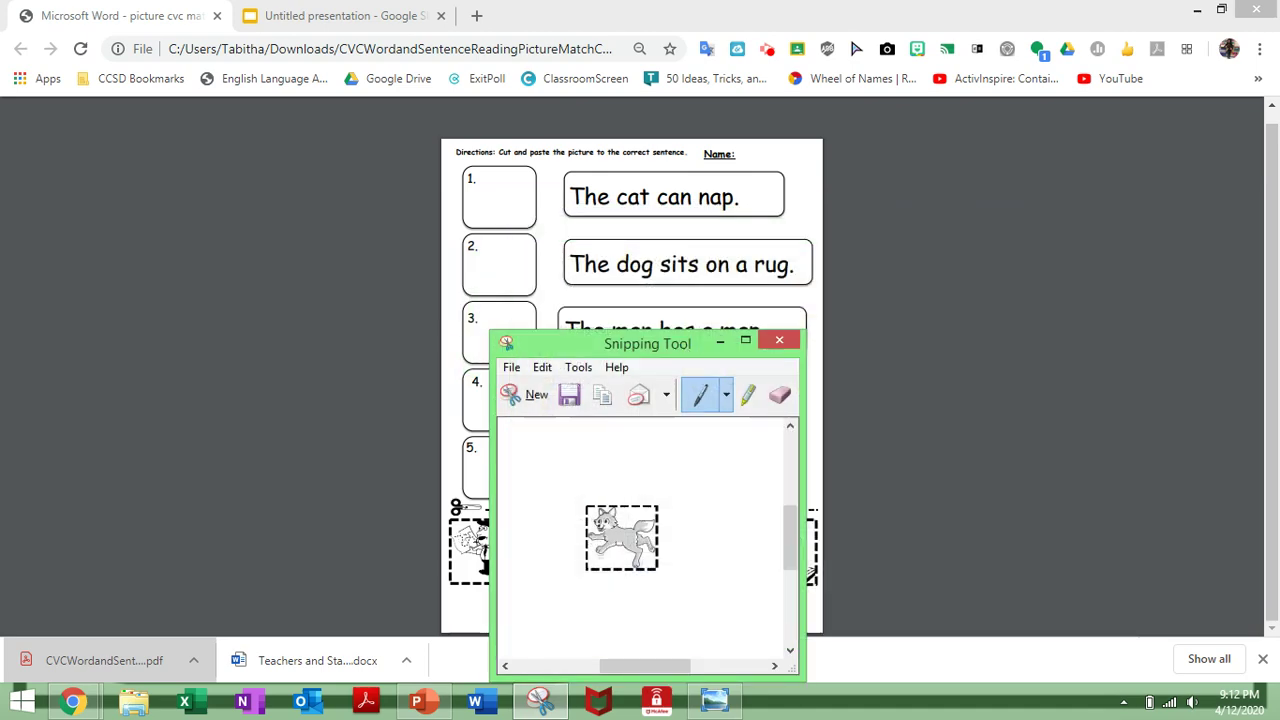
click(722, 342)
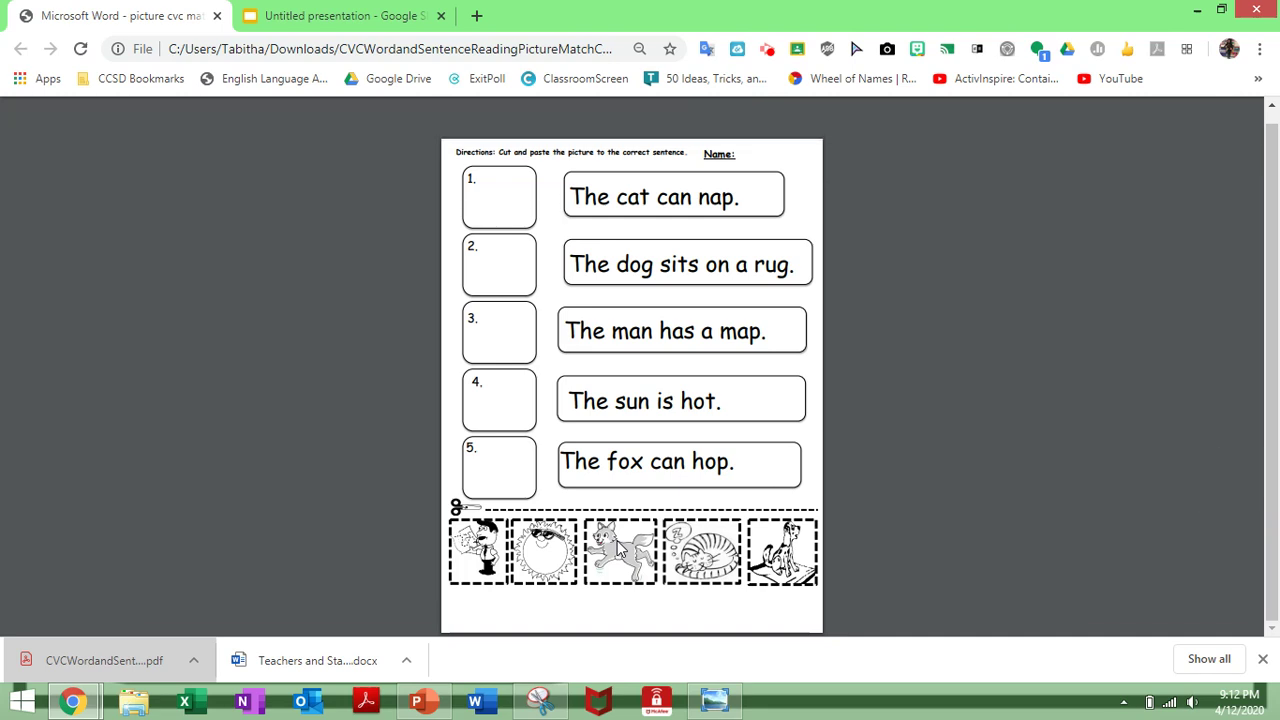
Switch to the untitled Google Slides presentation and reload its page
click(363, 20)
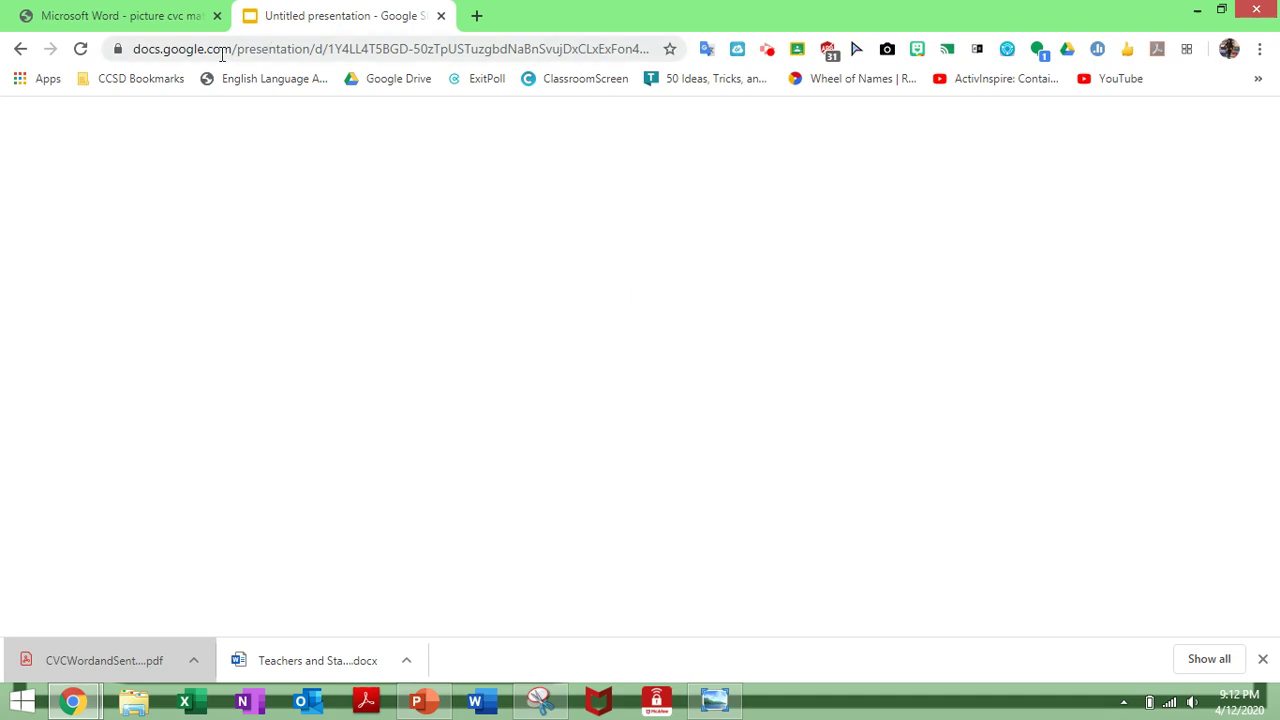
click(79, 50)
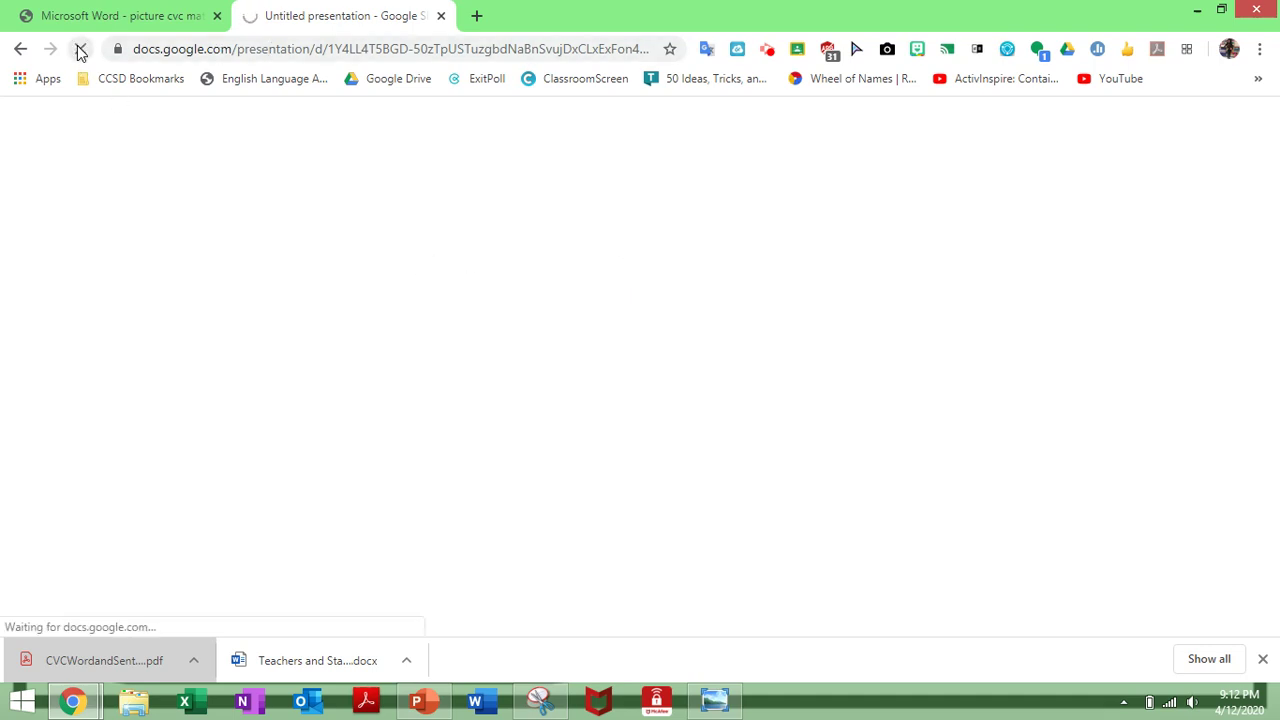